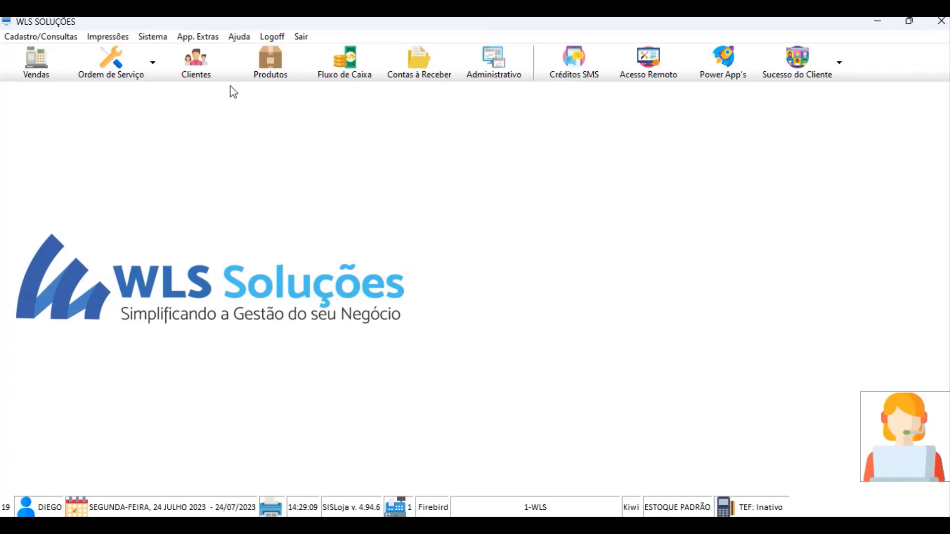
Open the Gestão Tributária tool for products and run the tax update with the existing parameters.
{"action": "left_click", "coordinate": [203, 36]}
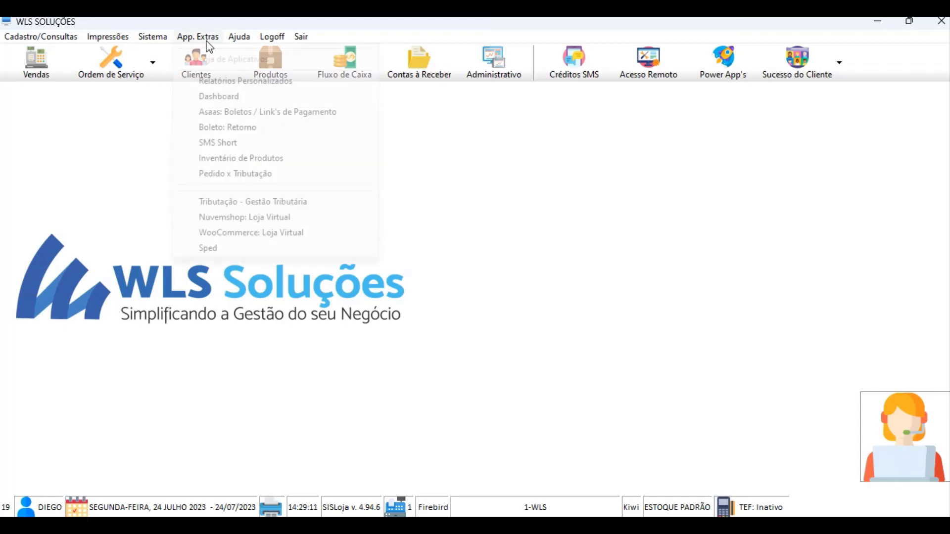
{"action": "left_click", "coordinate": [292, 203]}
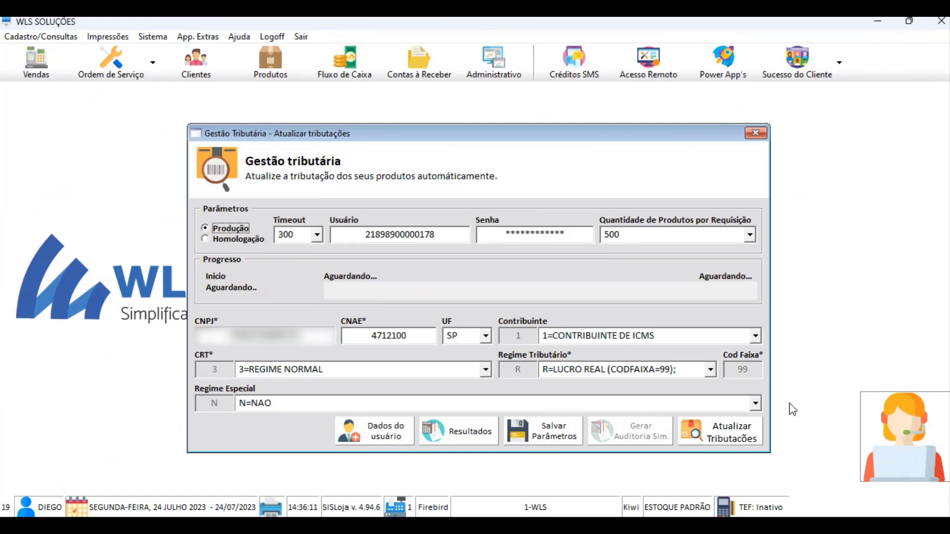
{"action": "left_click", "coordinate": [728, 432]}
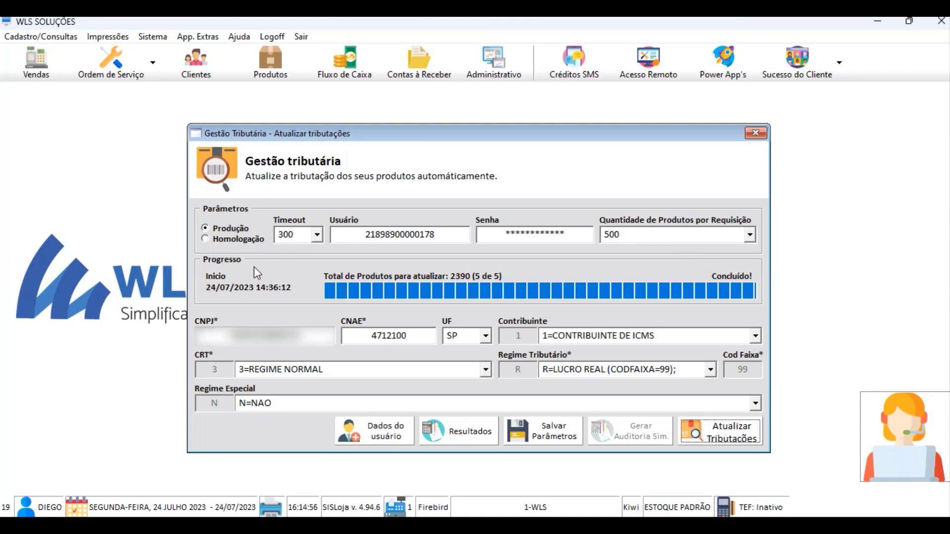
Open the update results and load the found products for 24/07/23 between 14:36 and 14:37.
{"action": "left_click", "coordinate": [465, 435]}
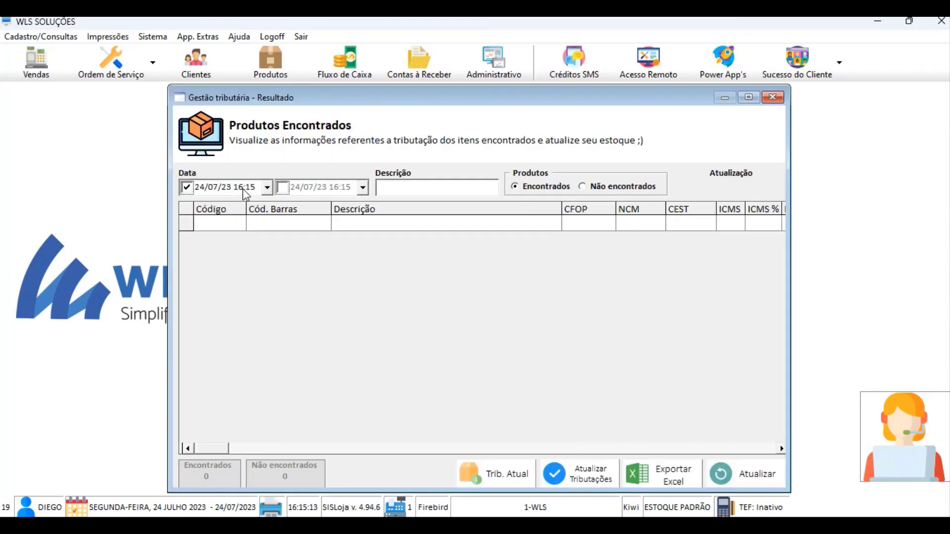
{"action": "left_click", "coordinate": [242, 188]}
{"action": "key", "text": "Right"}
{"action": "type", "text": "36"}
{"action": "left_click", "coordinate": [283, 187]}
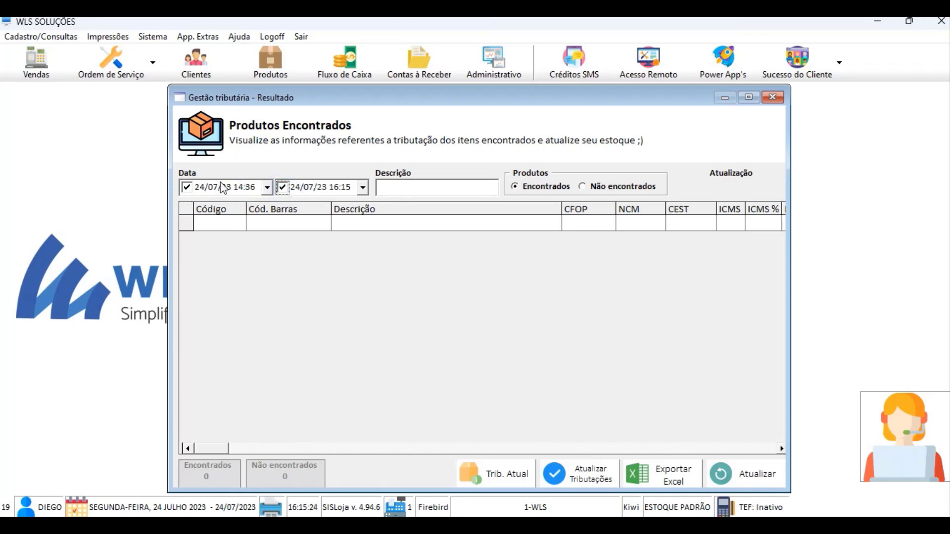
{"action": "left_click", "coordinate": [326, 187]}
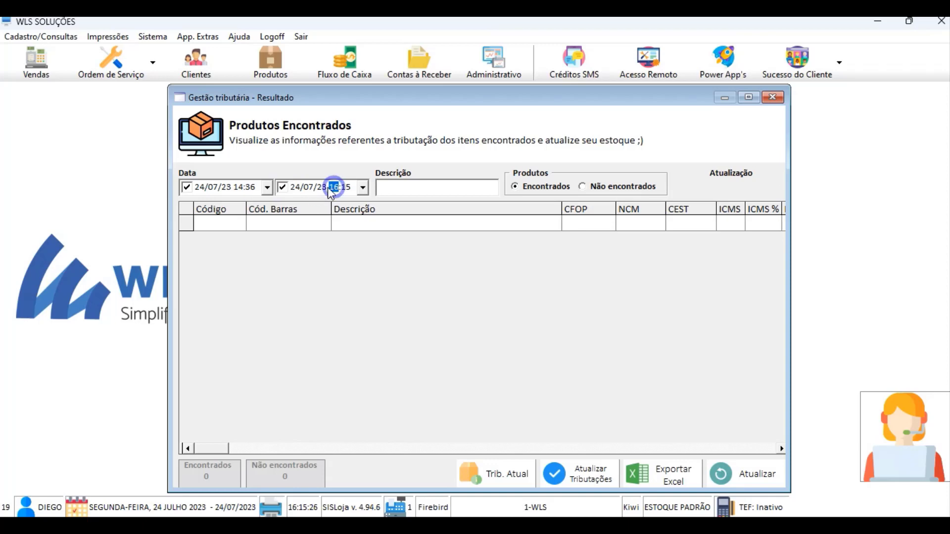
{"action": "type", "text": "14"}
{"action": "key", "text": "Right"}
{"action": "type", "text": "37"}
{"action": "left_click", "coordinate": [734, 477]}
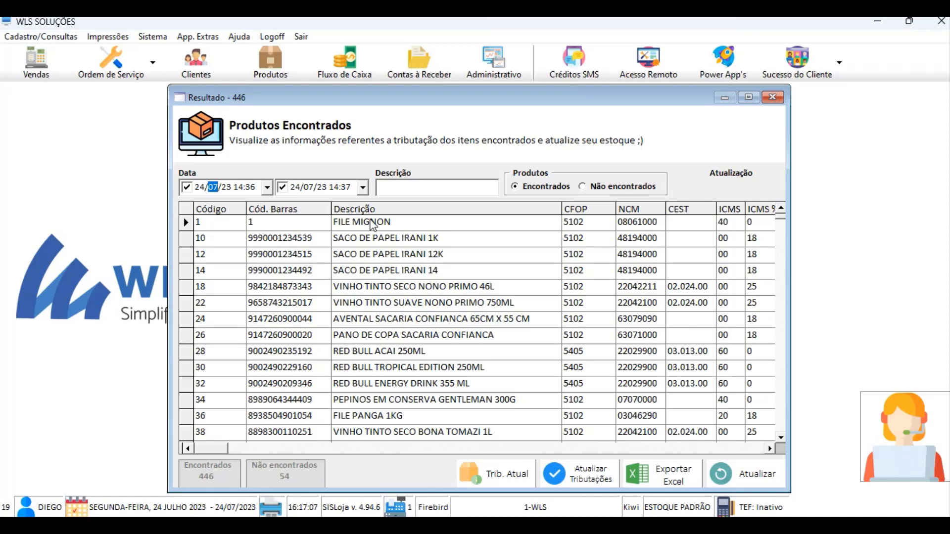
Examine the found products' barcodes, descriptions, CFOP, NCM, CEST, ICMS, PIS and COFINS data.
{"action": "left_click", "coordinate": [372, 225]}
{"action": "left_click", "coordinate": [280, 222]}
{"action": "left_click", "coordinate": [571, 289]}
{"action": "left_click", "coordinate": [638, 287]}
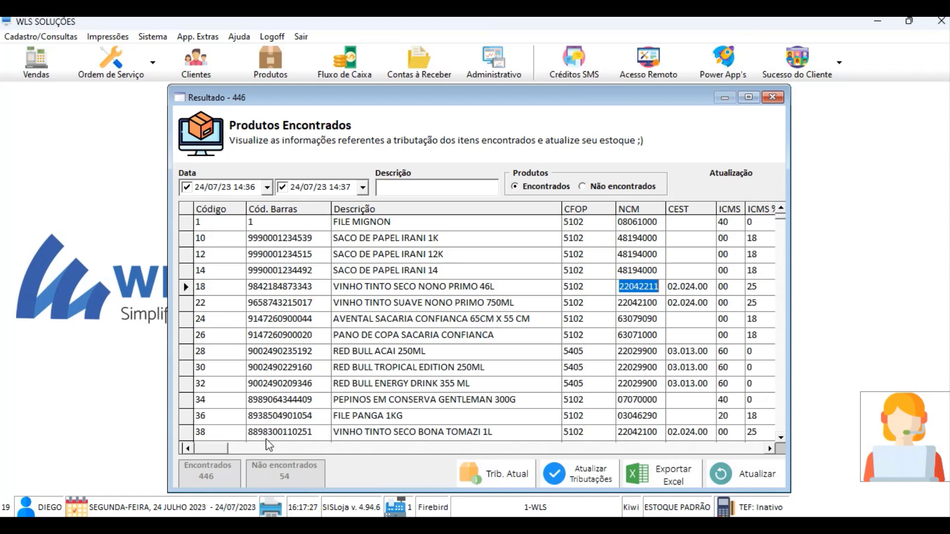
{"action": "left_click_drag", "start_coordinate": [218, 449], "coordinate": [353, 451]}
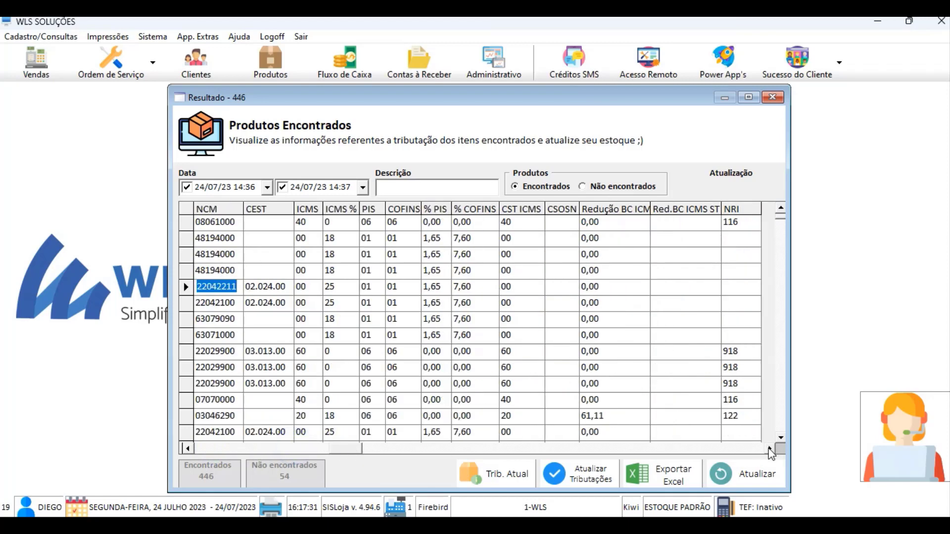
{"action": "left_click", "coordinate": [769, 449]}
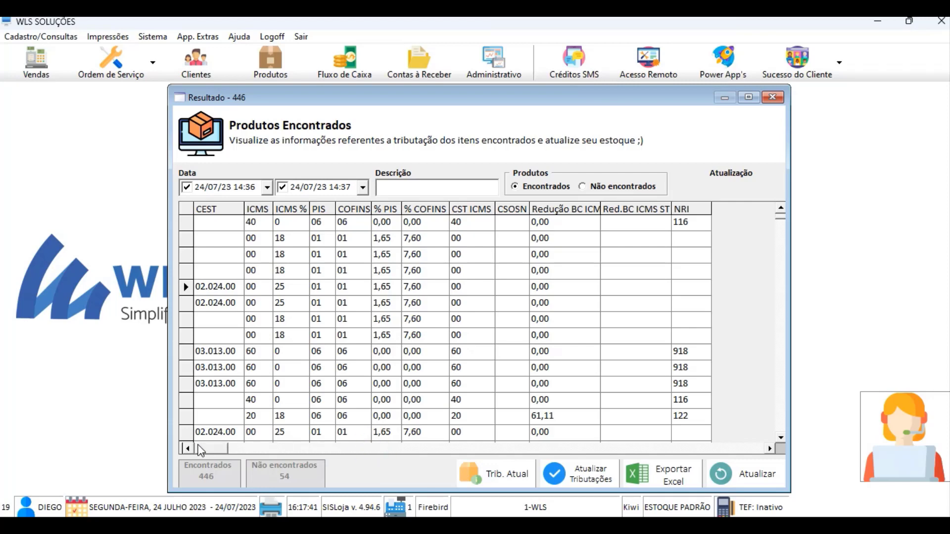
{"action": "left_click_drag", "start_coordinate": [376, 448], "coordinate": [201, 448]}
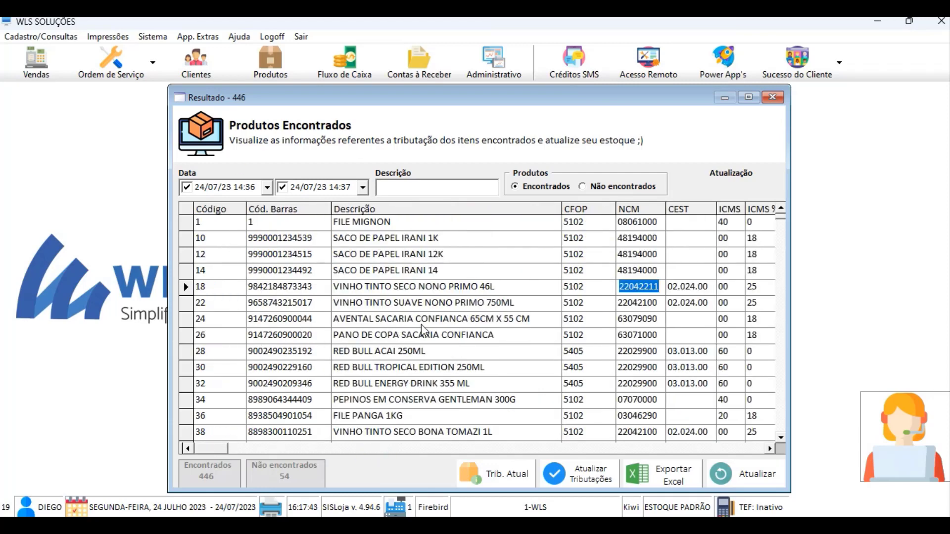
Apply the tax updates to the found products and confirm the operation.
{"action": "left_click", "coordinate": [581, 477]}
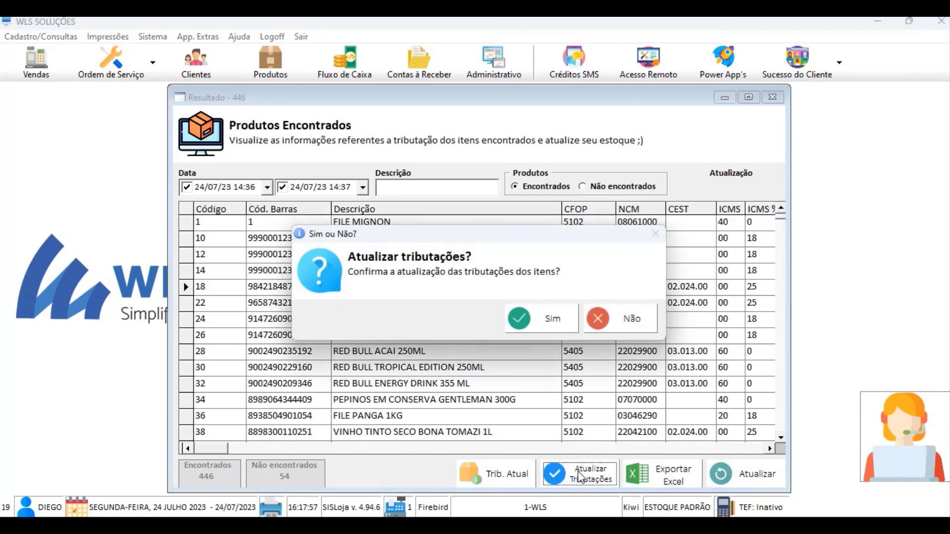
{"action": "left_click", "coordinate": [529, 321]}
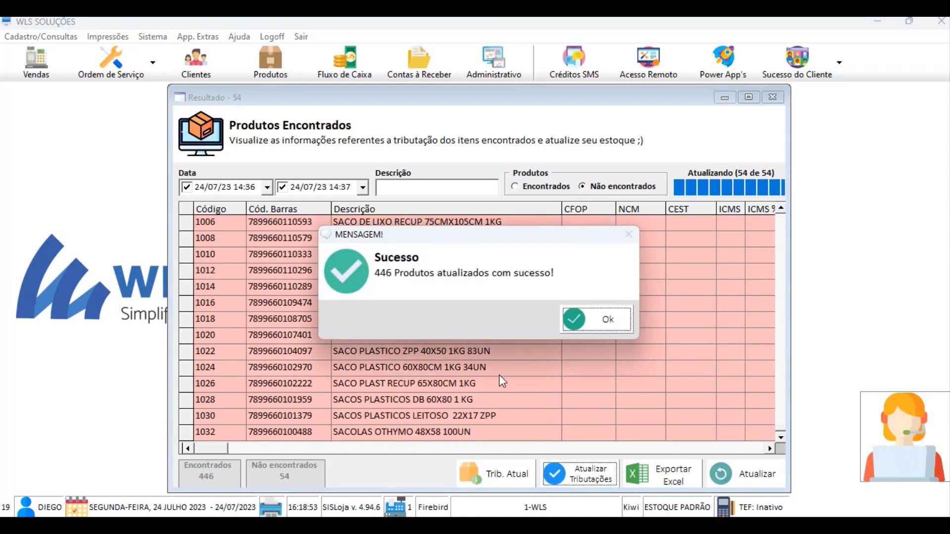
{"action": "left_click", "coordinate": [604, 319]}
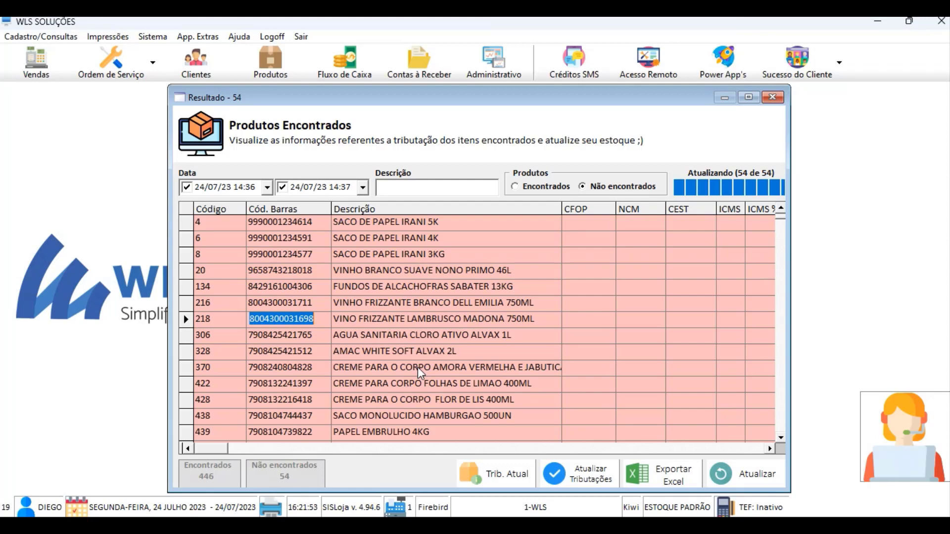
Select the not-found product SACO DE PAPEL IRANI 5K and open the product description lookup in the user data.
{"action": "left_click", "coordinate": [327, 225]}
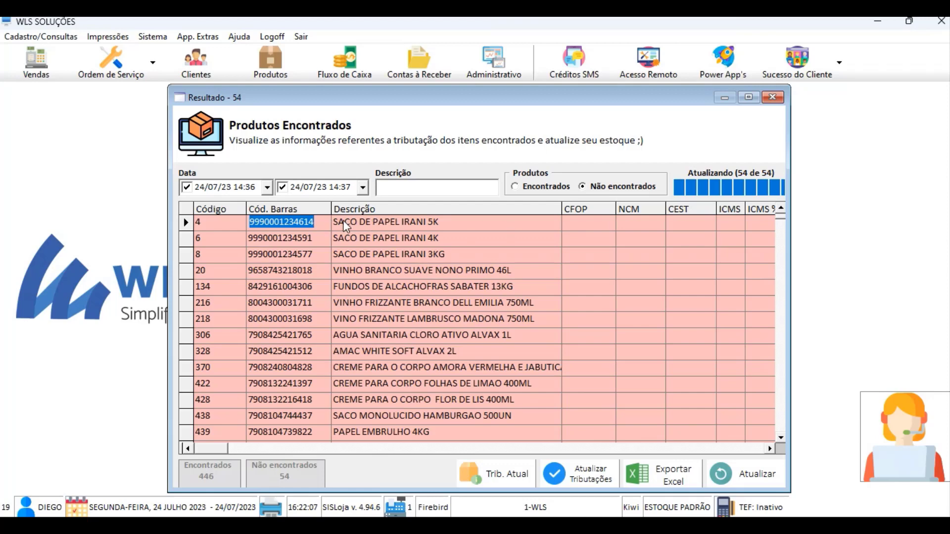
{"action": "left_click", "coordinate": [346, 226]}
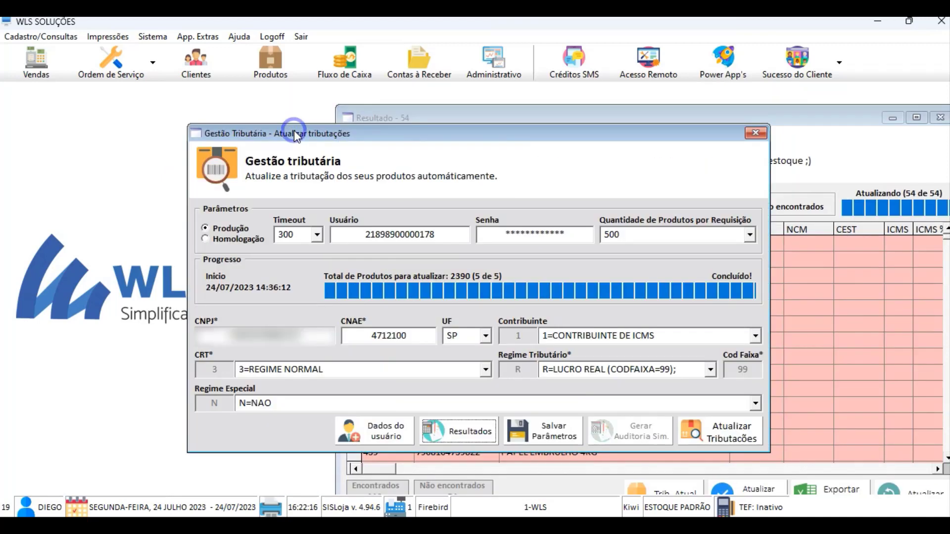
{"action": "left_click", "coordinate": [369, 433]}
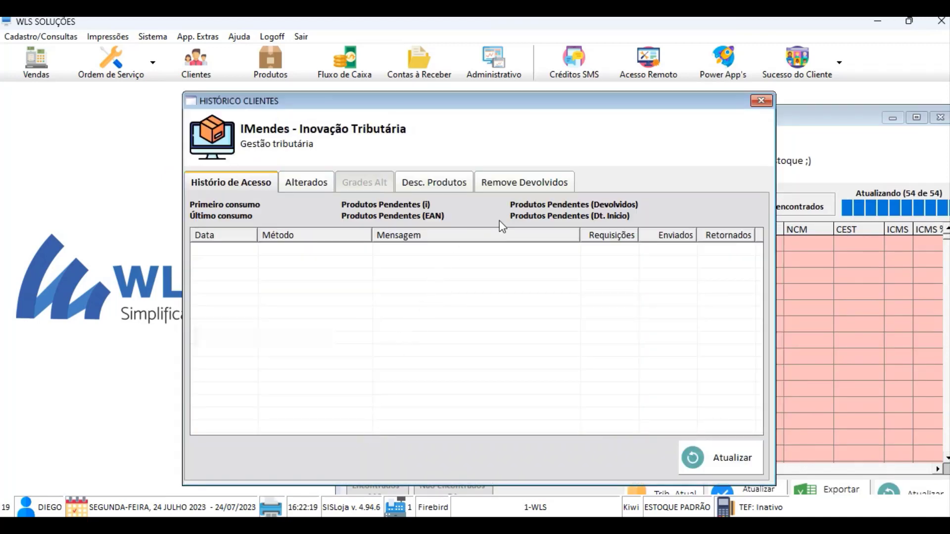
{"action": "left_click", "coordinate": [420, 183]}
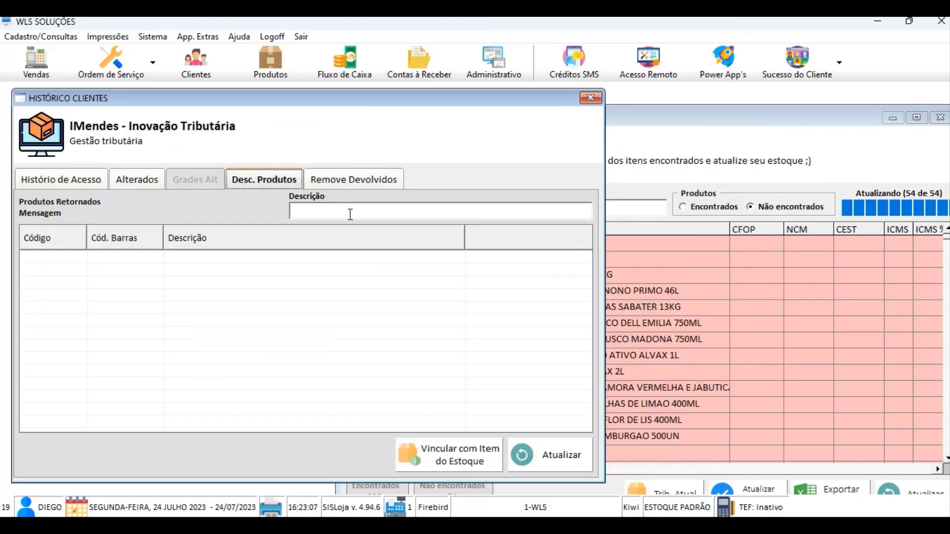
Search the IMendes product descriptions for "saco de papel 5k".
{"action": "left_click", "coordinate": [770, 186]}
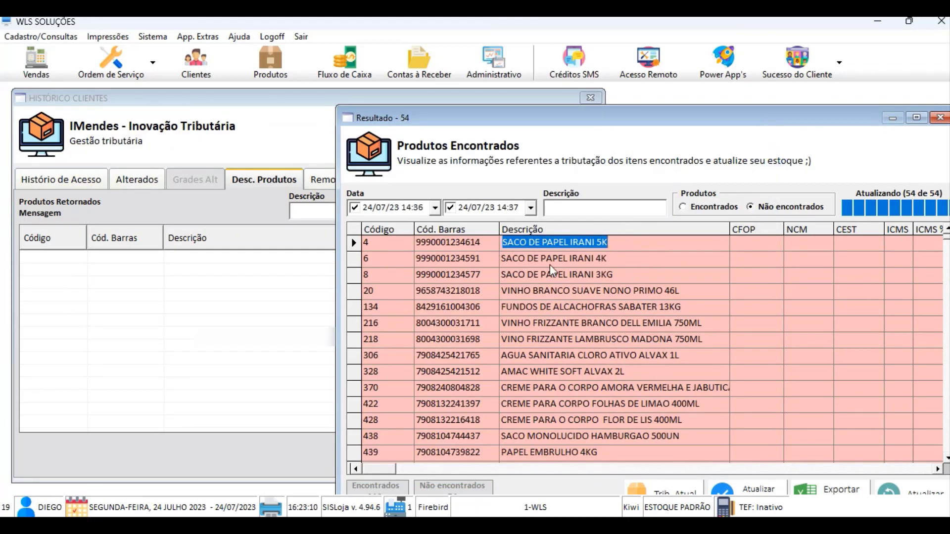
{"action": "left_click", "coordinate": [203, 212]}
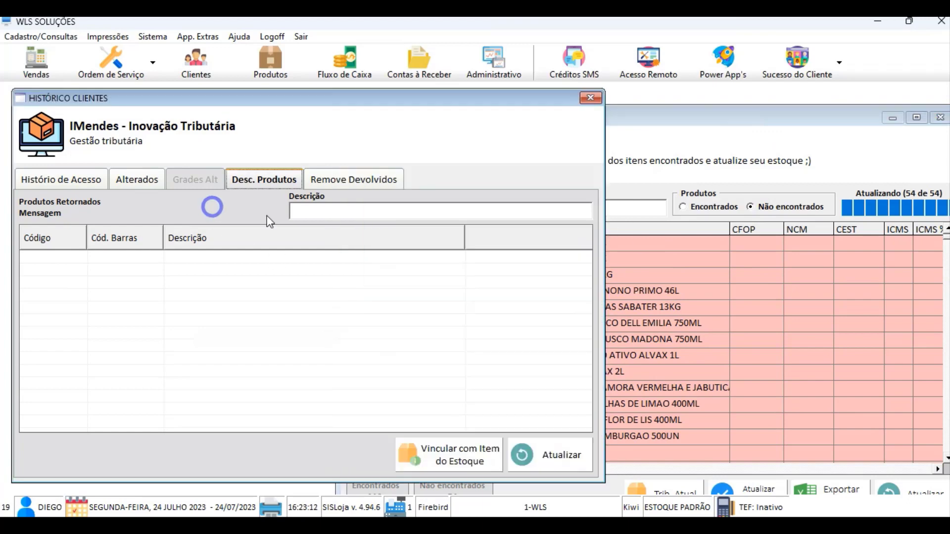
{"action": "left_click", "coordinate": [317, 214]}
{"action": "type", "text": "sac"}
{"action": "key", "text": "BackSpace"}
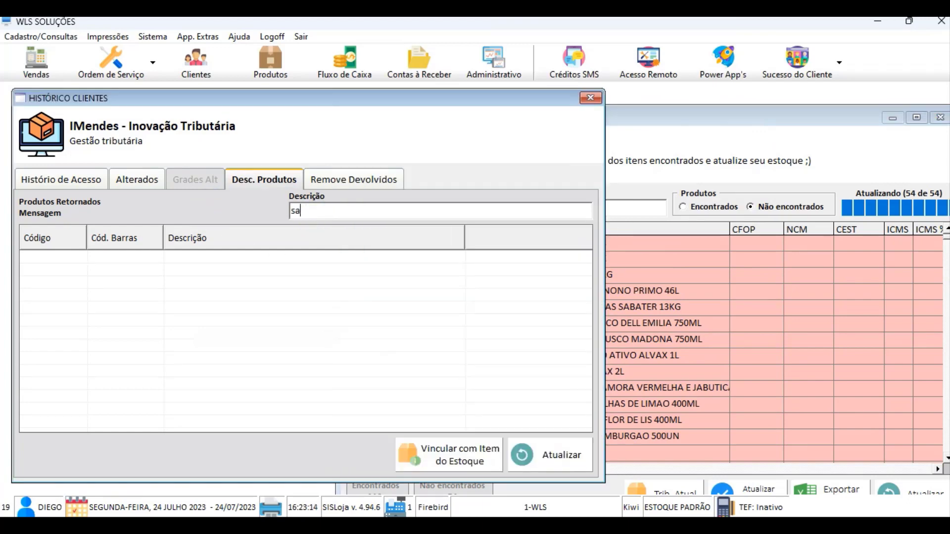
{"action": "type", "text": "co de papel 5k"}
{"action": "left_click", "coordinate": [533, 462]}
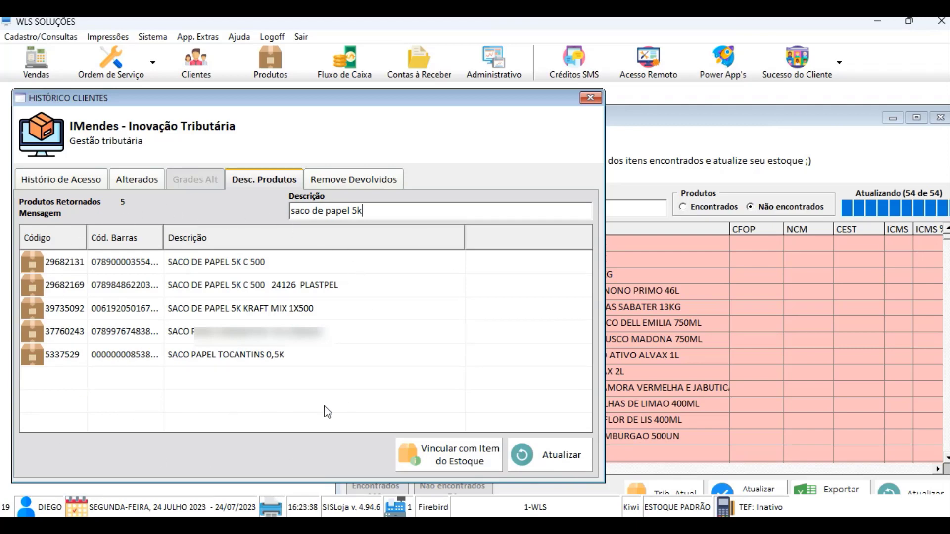
Link the result SACO DE PAPEL 5K C 500 to the stock item with product code 4.
{"action": "left_click", "coordinate": [263, 270]}
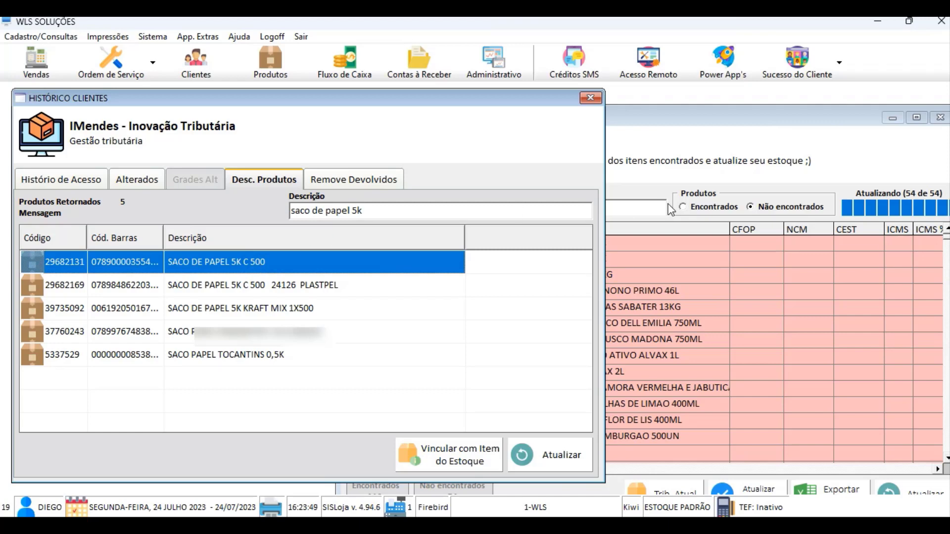
{"action": "left_click", "coordinate": [679, 145]}
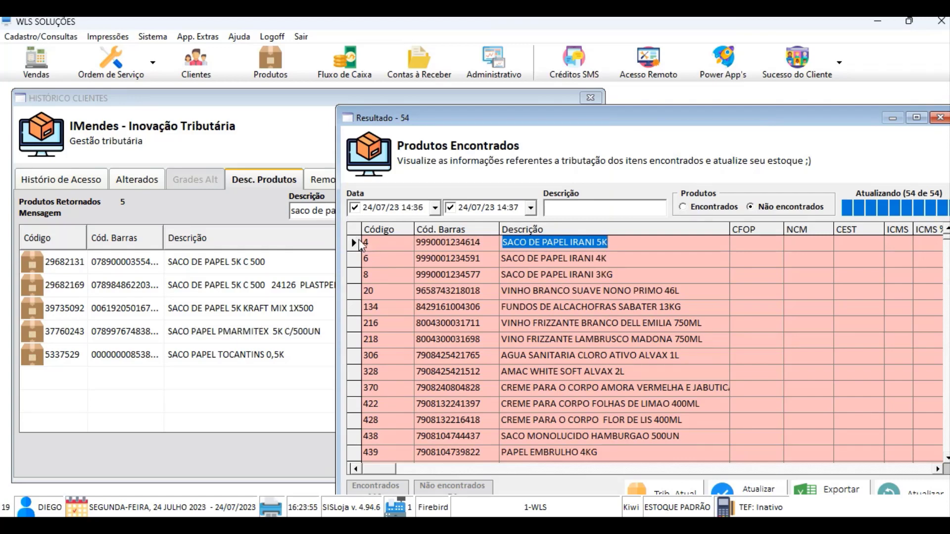
{"action": "left_click", "coordinate": [296, 260]}
{"action": "left_click", "coordinate": [460, 465]}
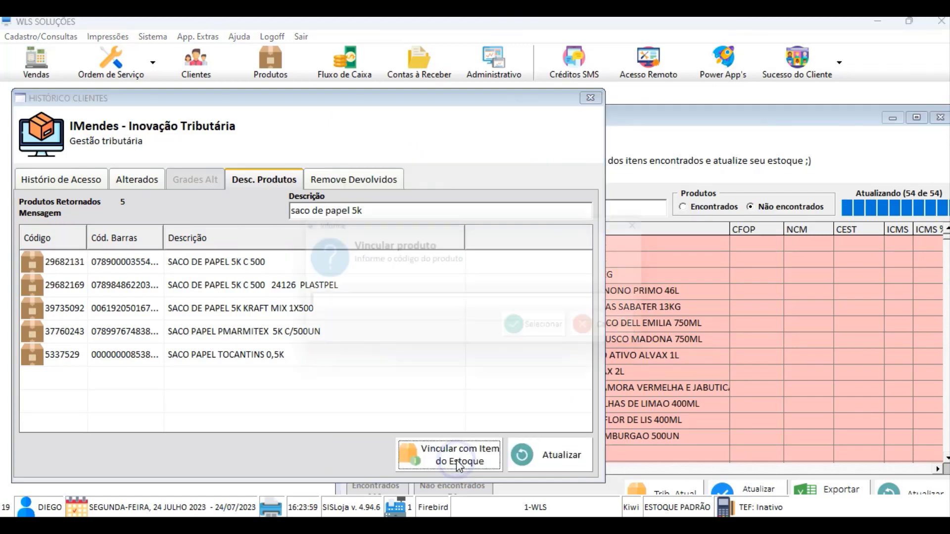
{"action": "type", "text": "4"}
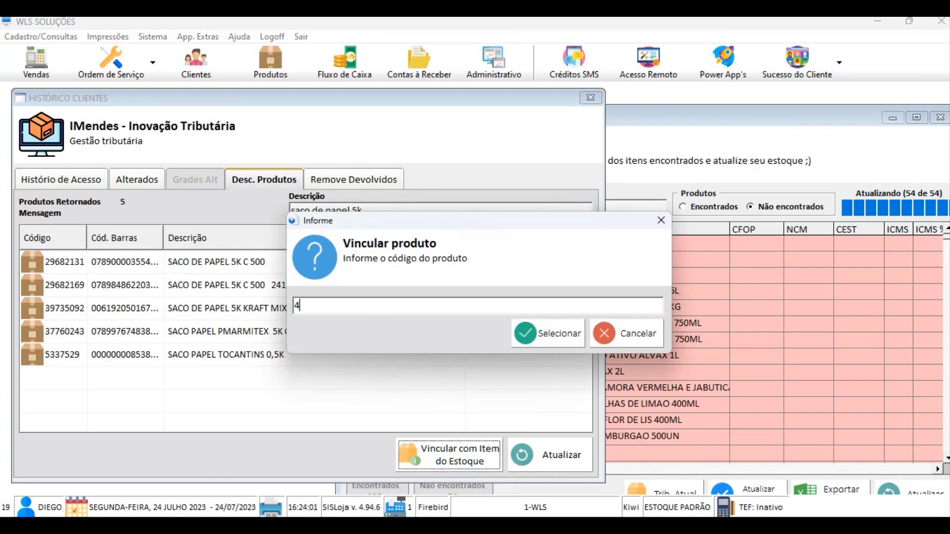
{"action": "left_click", "coordinate": [558, 336]}
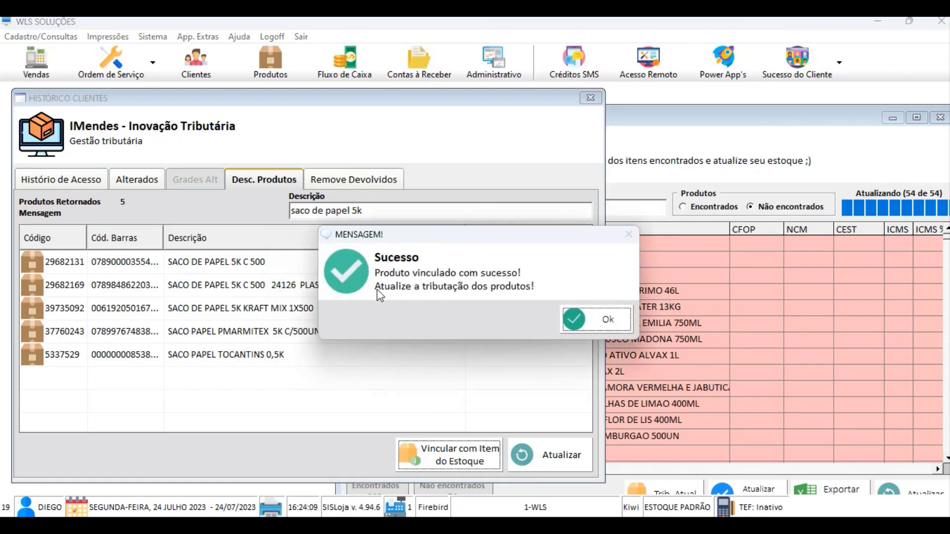
{"action": "left_click", "coordinate": [579, 322]}
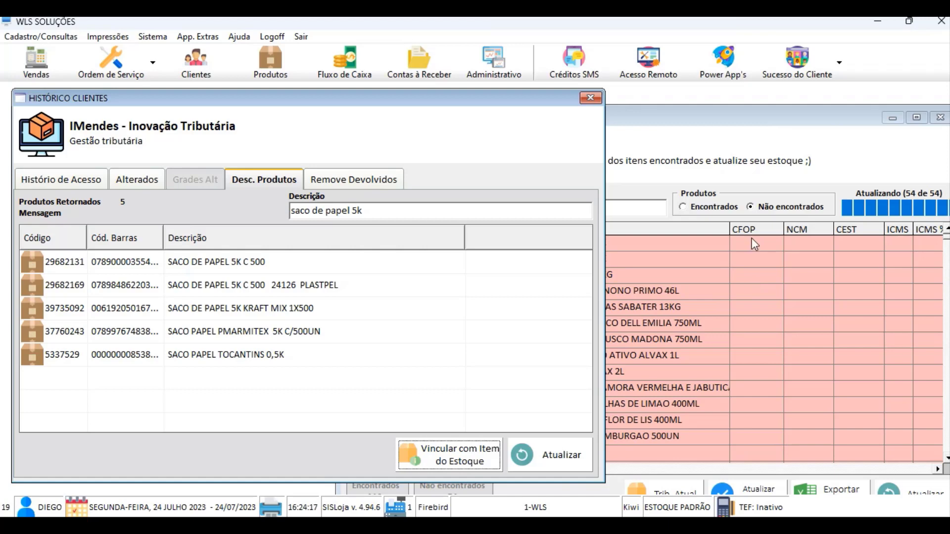
Select the not-found product VINO FRIZZANTE LAMBRUSCO MADONA 750ML and search the IMendes descriptions for "vinho frizante".
{"action": "left_click", "coordinate": [736, 150]}
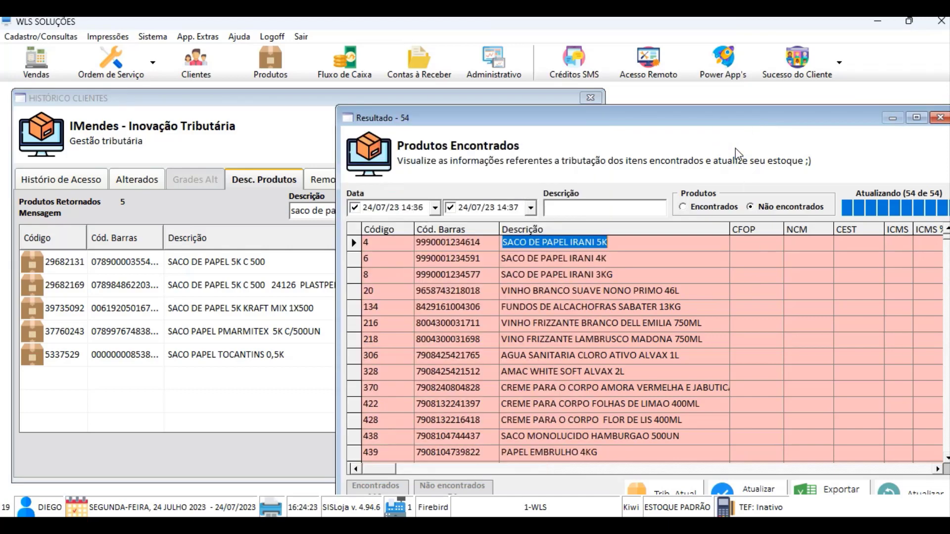
{"action": "left_click", "coordinate": [490, 341]}
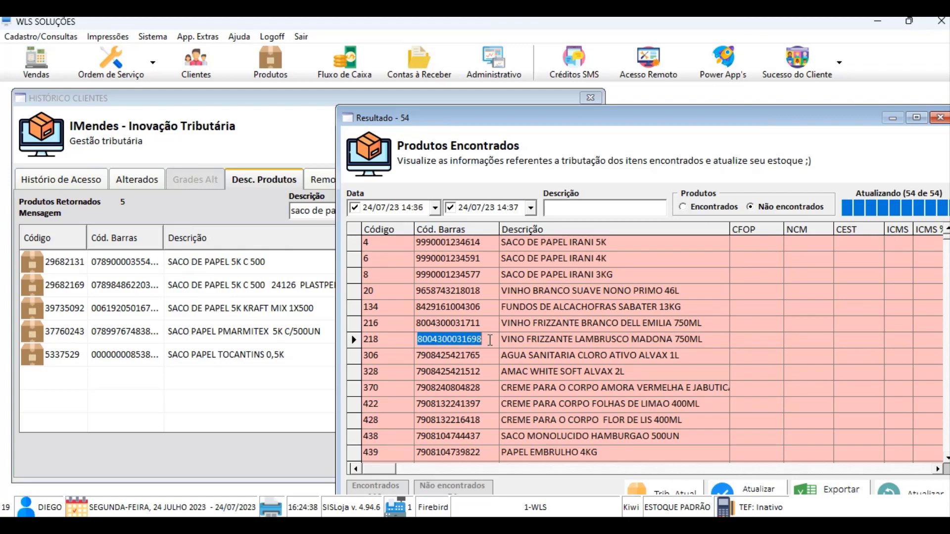
{"action": "left_click", "coordinate": [505, 340]}
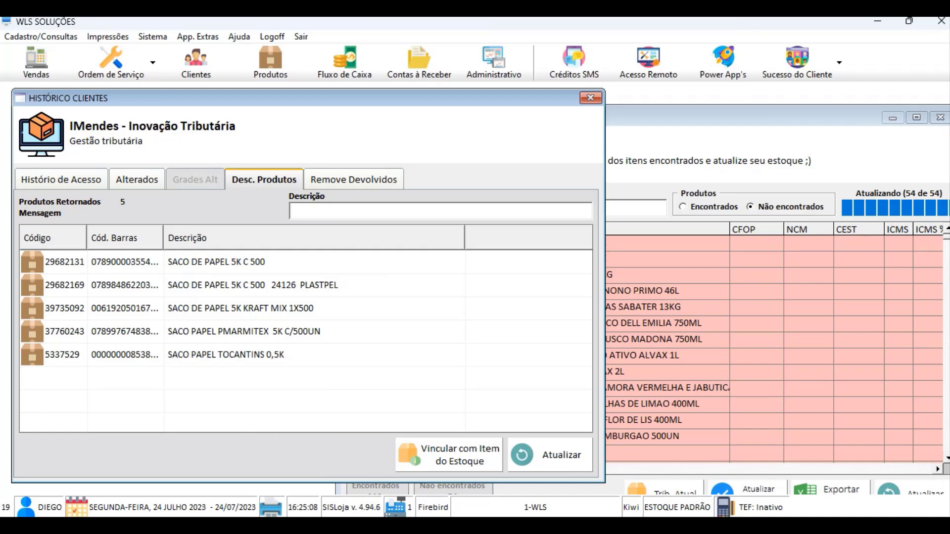
{"action": "type", "text": "vinho frizante"}
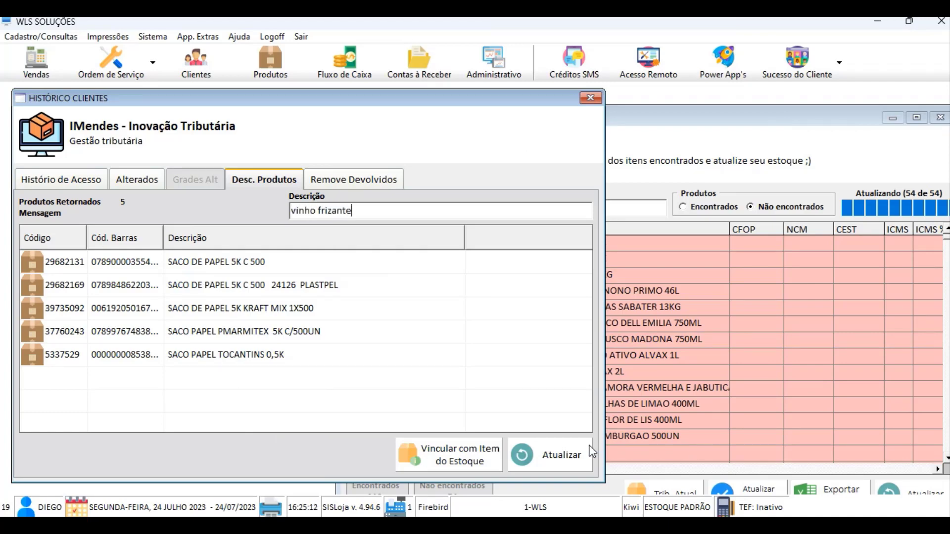
{"action": "left_click", "coordinate": [575, 451]}
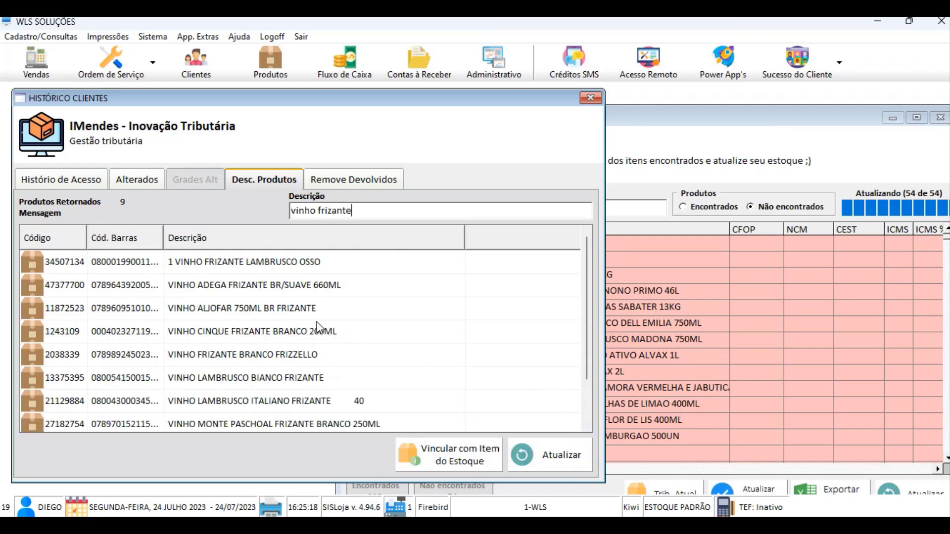
Link the result 1 VINHO FRIZANTE LAMBRUSCO OSSO to the stock item with product code 218.
{"action": "left_click", "coordinate": [339, 261]}
{"action": "left_click", "coordinate": [678, 139]}
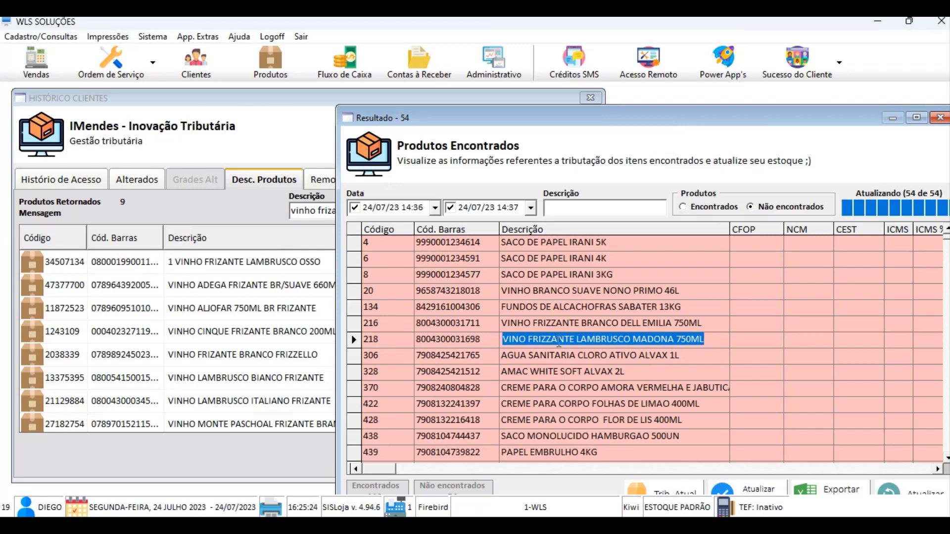
{"action": "left_click", "coordinate": [318, 171]}
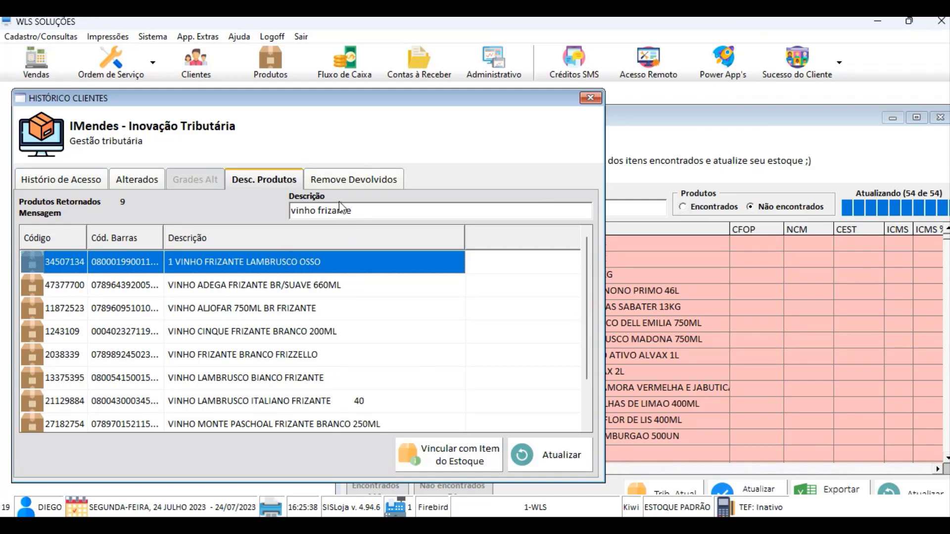
{"action": "left_click", "coordinate": [718, 130]}
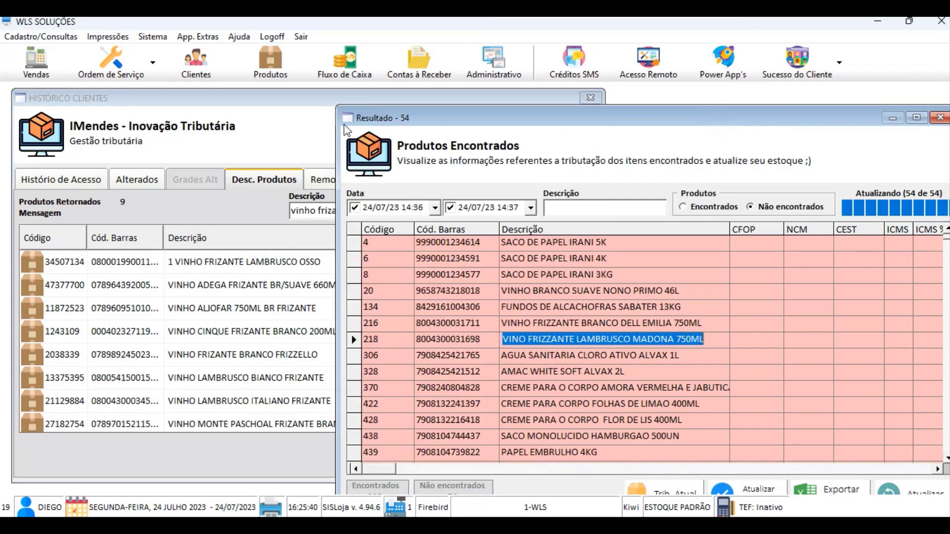
{"action": "left_click", "coordinate": [268, 123]}
{"action": "left_click", "coordinate": [458, 447]}
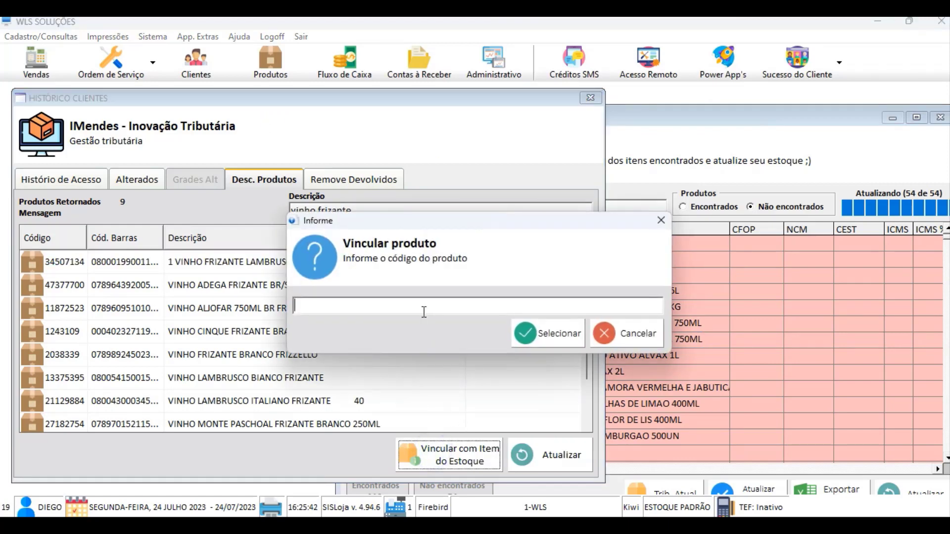
{"action": "type", "text": "218"}
{"action": "left_click", "coordinate": [554, 337]}
{"action": "left_click", "coordinate": [577, 322]}
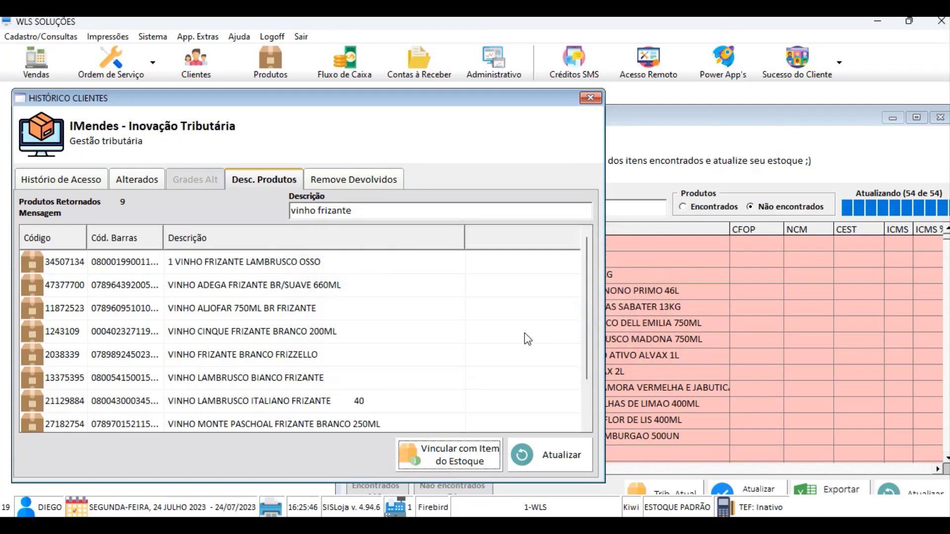
Return to the Produtos Encontrados results window and move it slightly upward.
{"action": "left_click", "coordinate": [714, 138]}
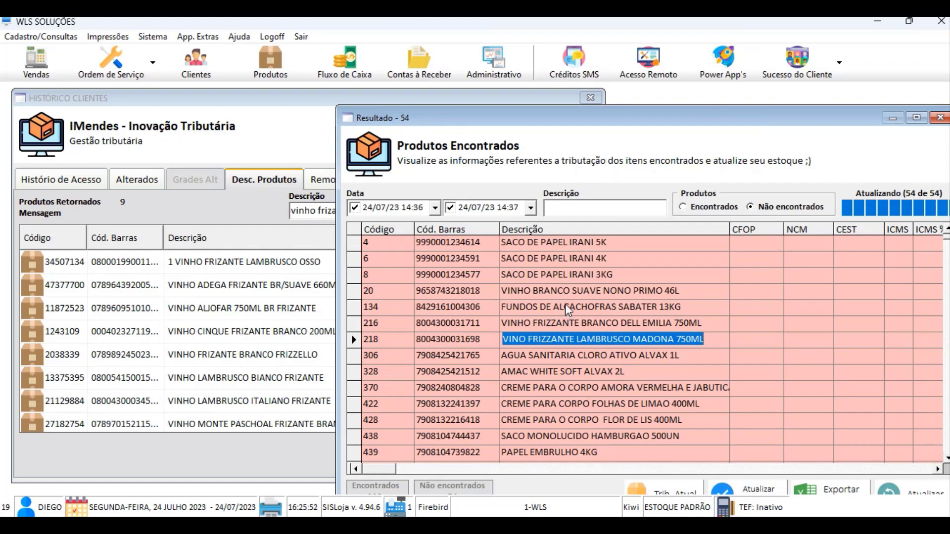
{"action": "left_click_drag", "start_coordinate": [597, 118], "coordinate": [585, 102]}
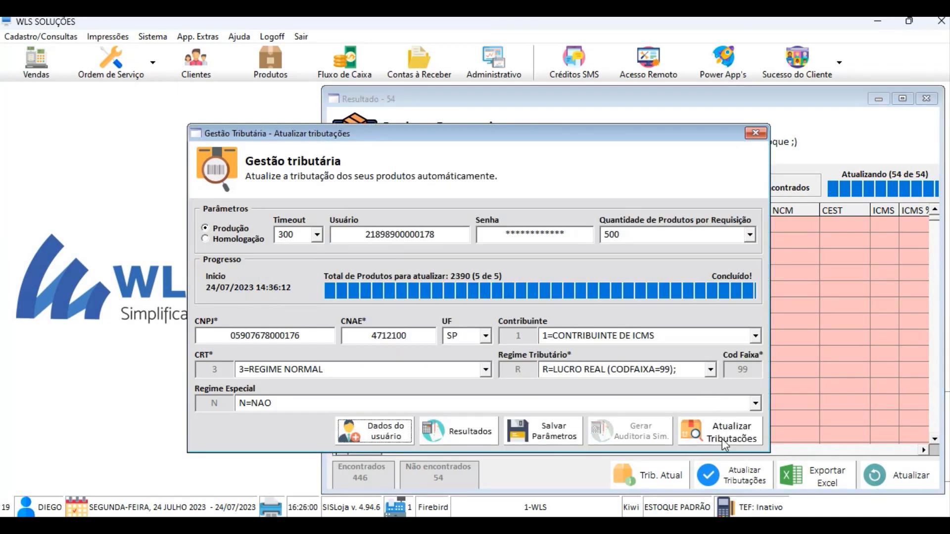
{"action": "left_click", "coordinate": [859, 132]}
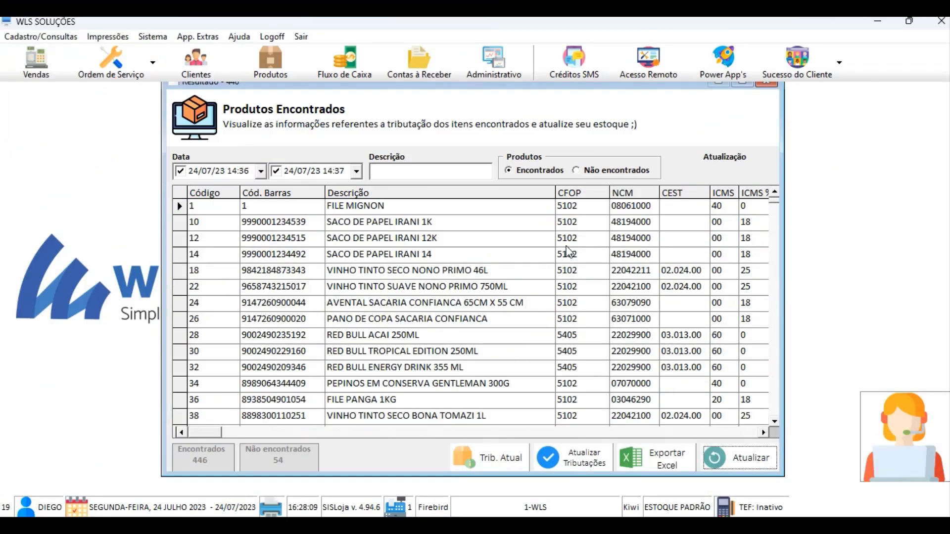
Select the found product VINHO TINTO SUAVE NONO PRIMO 750ML and look up its code 22 in the product register.
{"action": "left_click", "coordinate": [347, 207]}
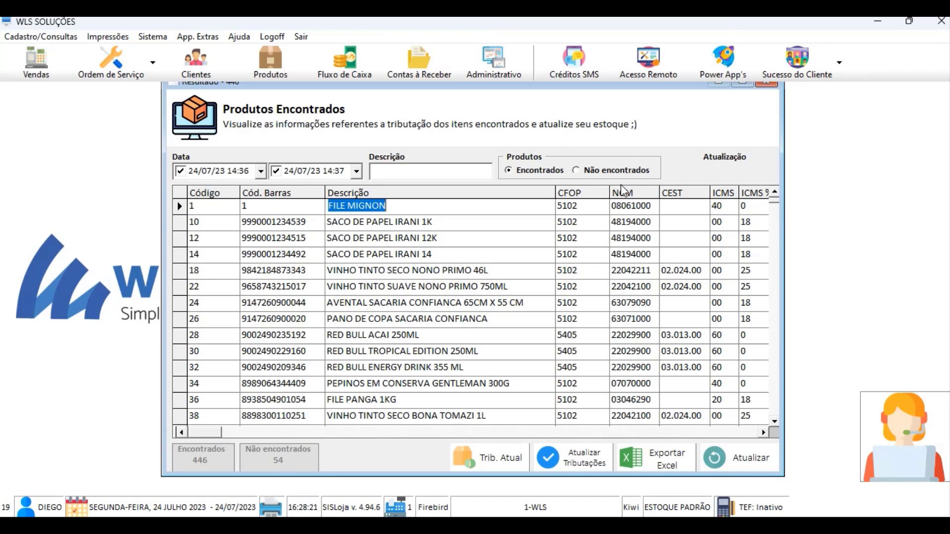
{"action": "left_click", "coordinate": [485, 287]}
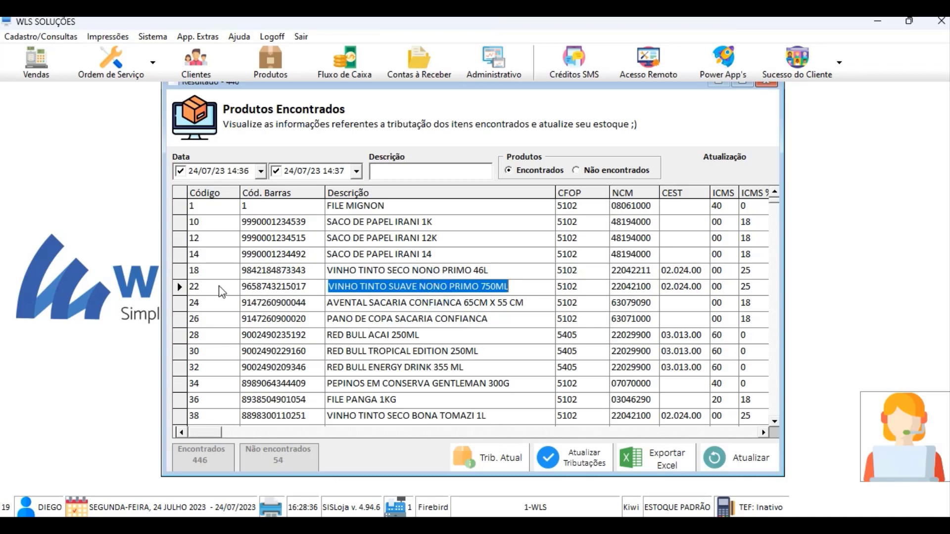
{"action": "left_click", "coordinate": [270, 62]}
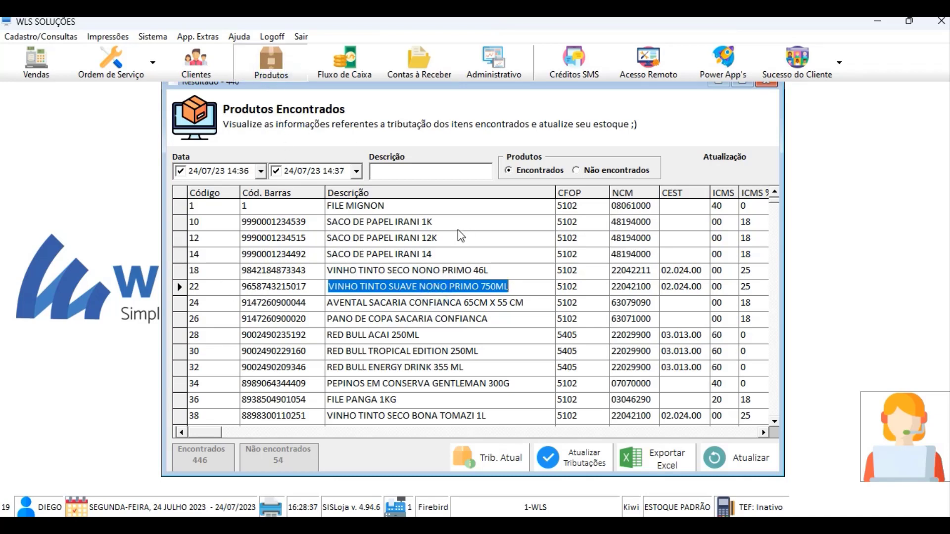
{"action": "type", "text": "22"}
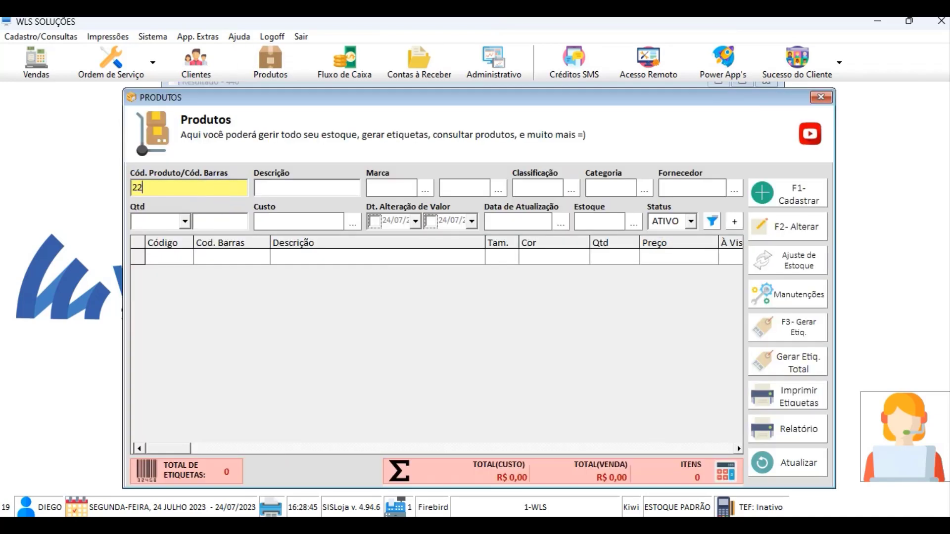
{"action": "left_click", "coordinate": [765, 463]}
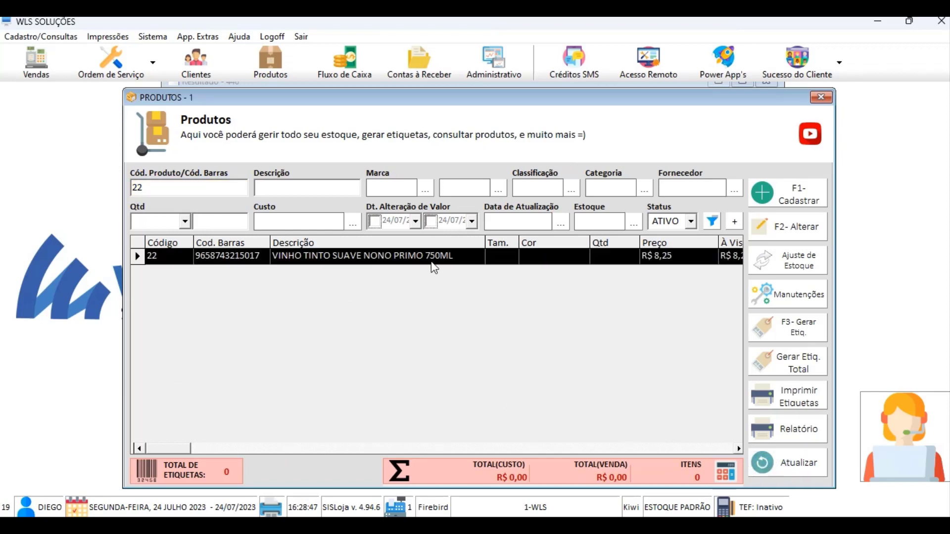
Open the wine's product record for editing and check the tax update date in its taxation data.
{"action": "left_click", "coordinate": [771, 227]}
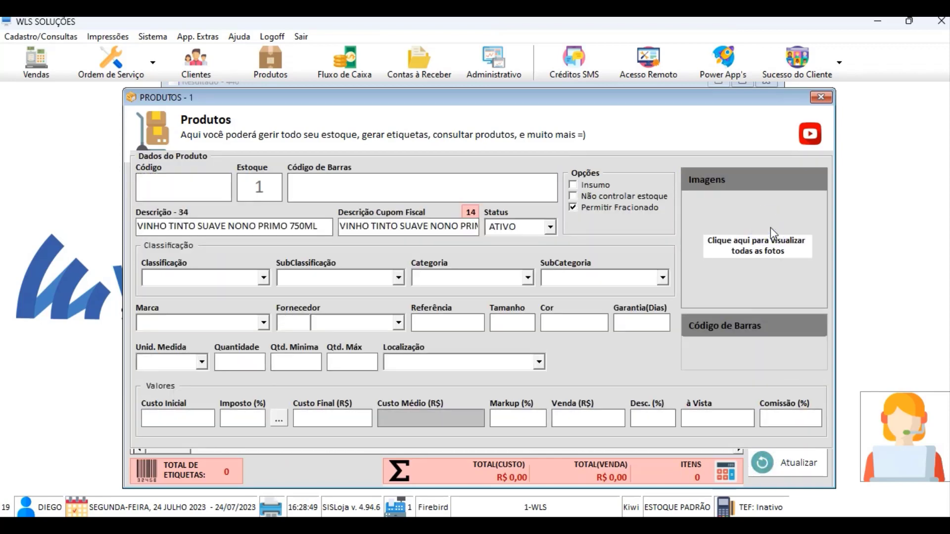
{"action": "left_click", "coordinate": [295, 139]}
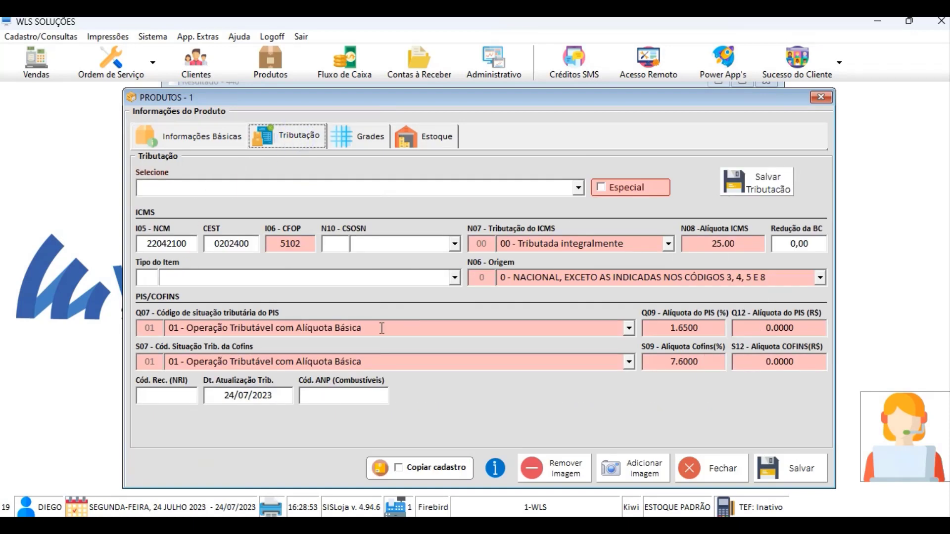
{"action": "left_click", "coordinate": [213, 398]}
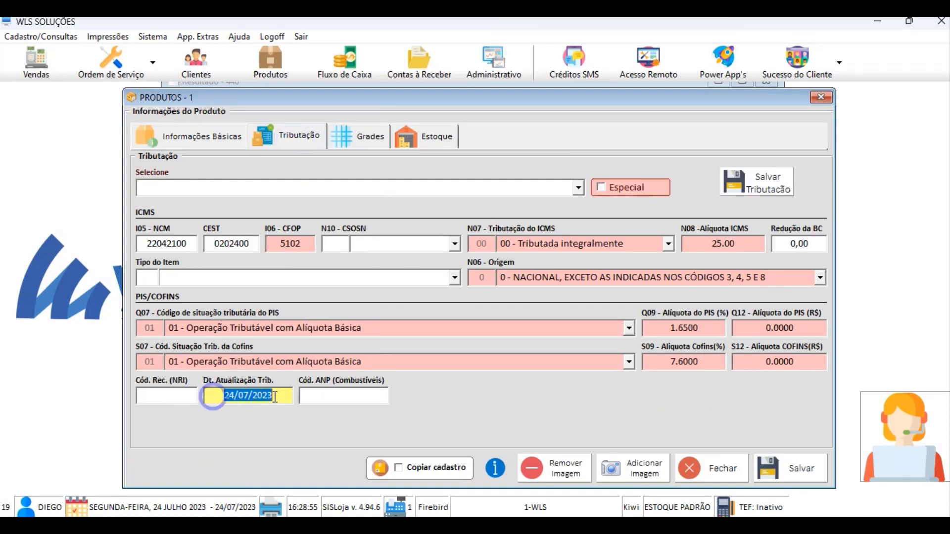